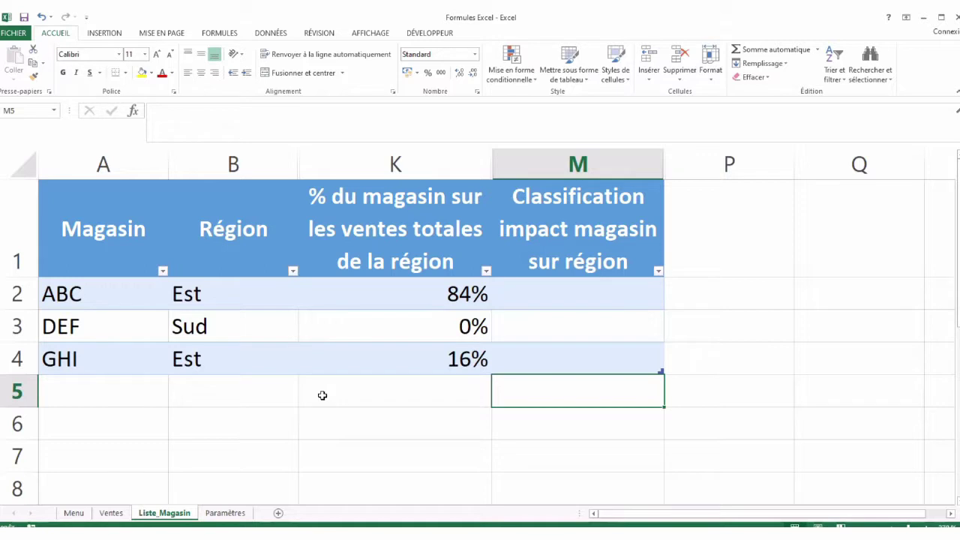
# Begin an SI formula in M2 that tests whether the same row's column K percentage is >=0,7 and returns "Haut" if true.
pyautogui.moveTo(408, 298); pyautogui.dragTo(403, 368)
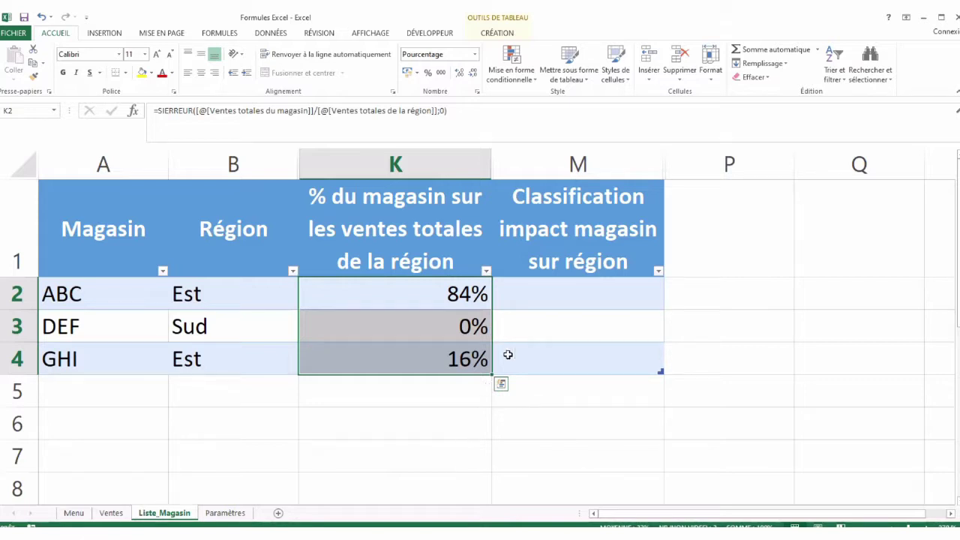
pyautogui.click(543, 304)
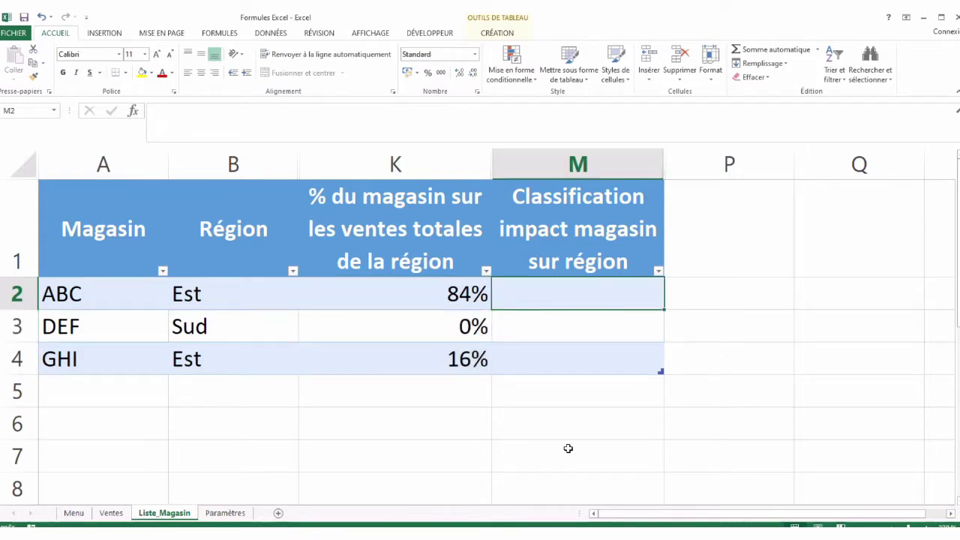
pyautogui.write('=')
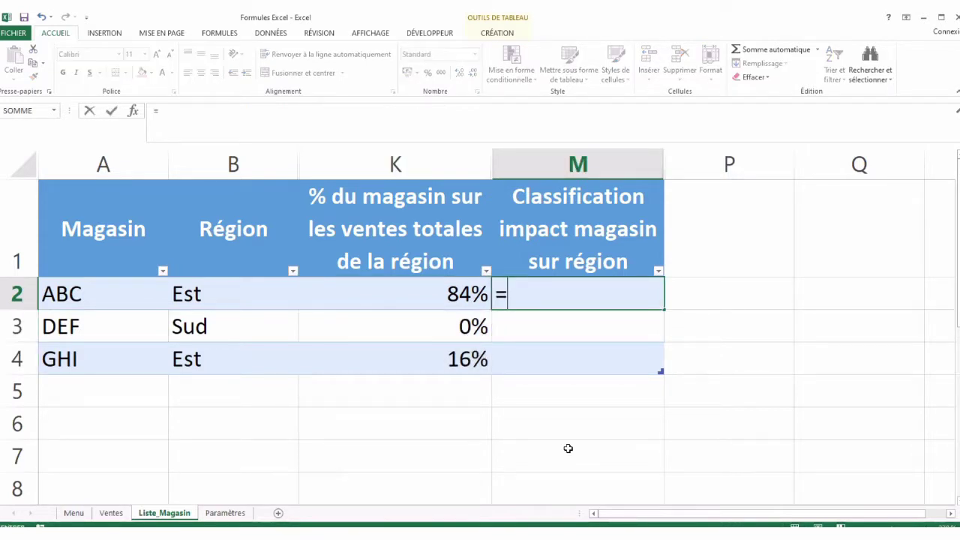
pyautogui.write('SI(')
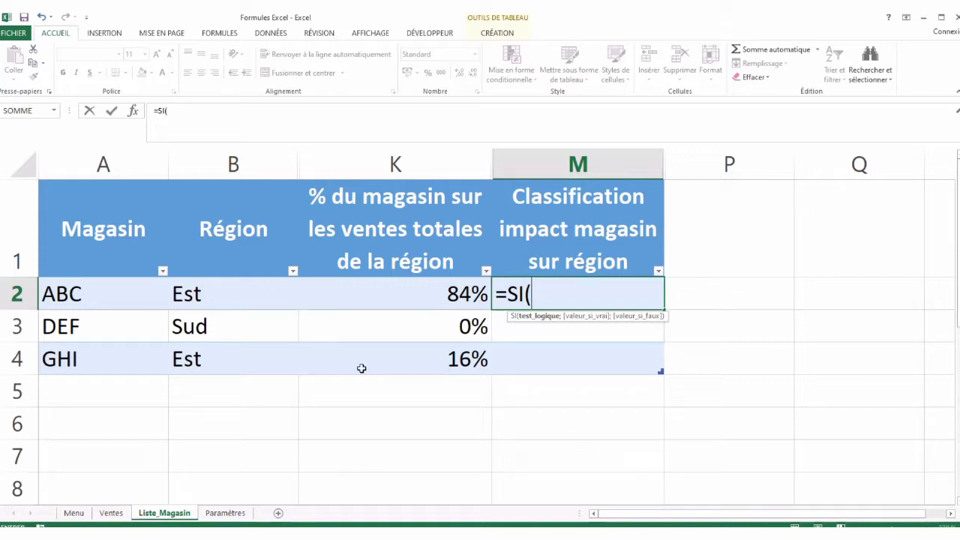
pyautogui.click(375, 300)
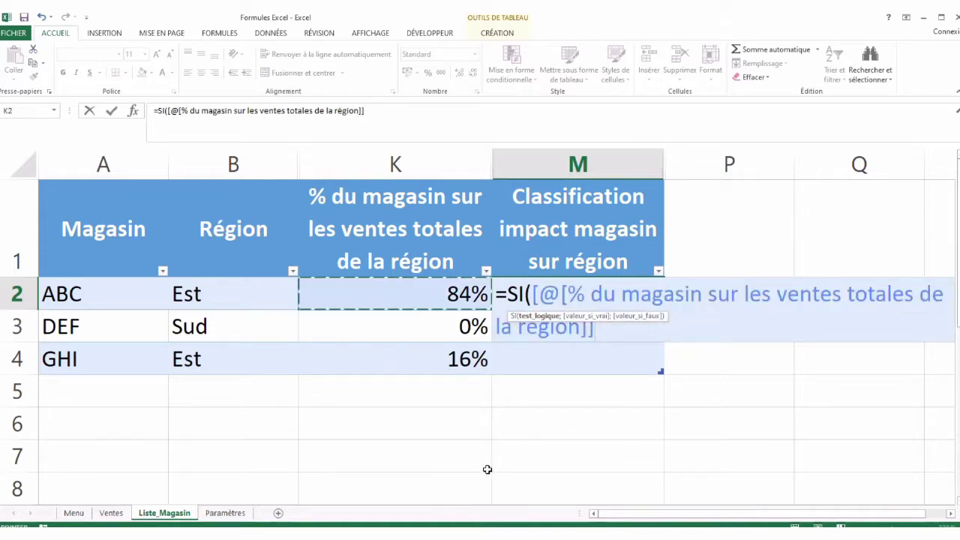
pyautogui.write('>')
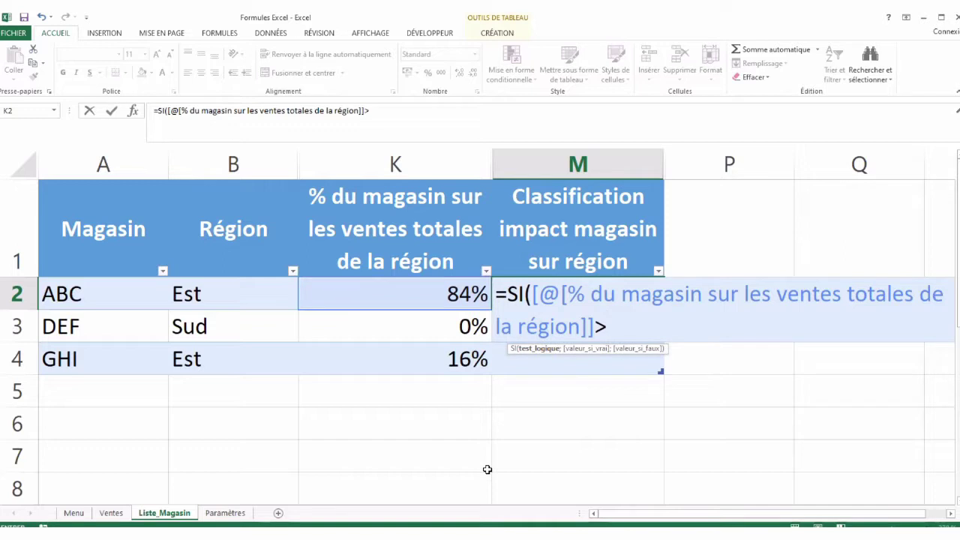
pyautogui.write('=0,7;')
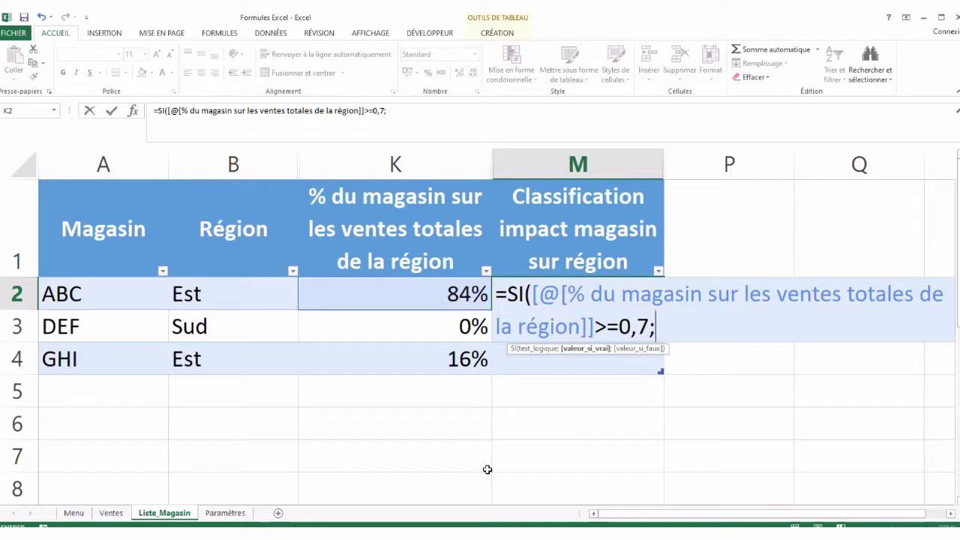
pyautogui.write('"Haut"')
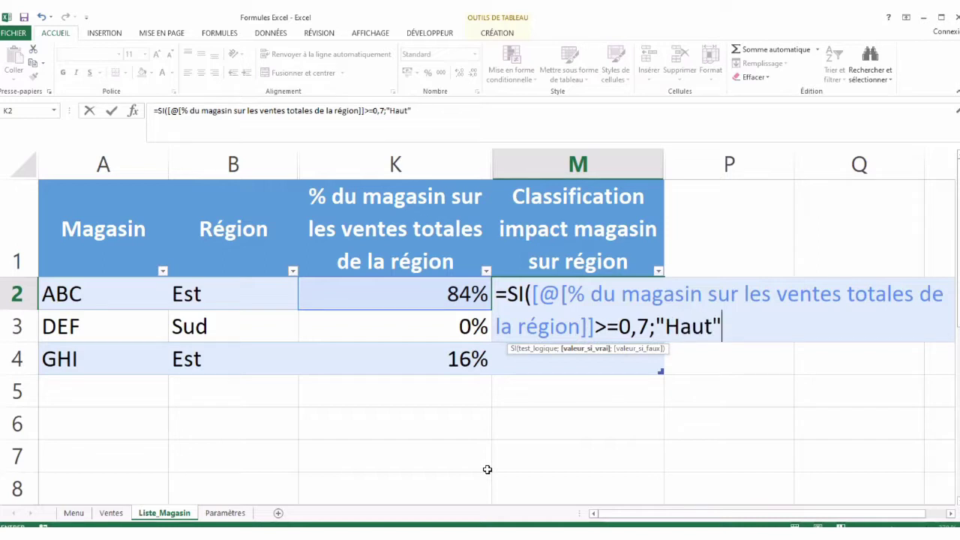
# Complete the M2 formula with a nested SI that returns "Bas" when the row's column K percentage is <0,3 and "Moyen" otherwise.
pyautogui.write(';')
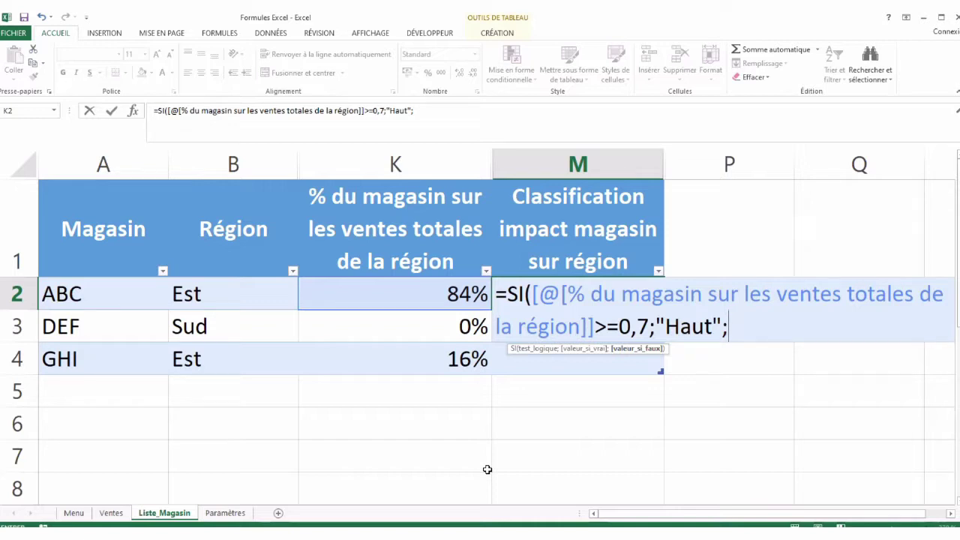
pyautogui.write('SI(')
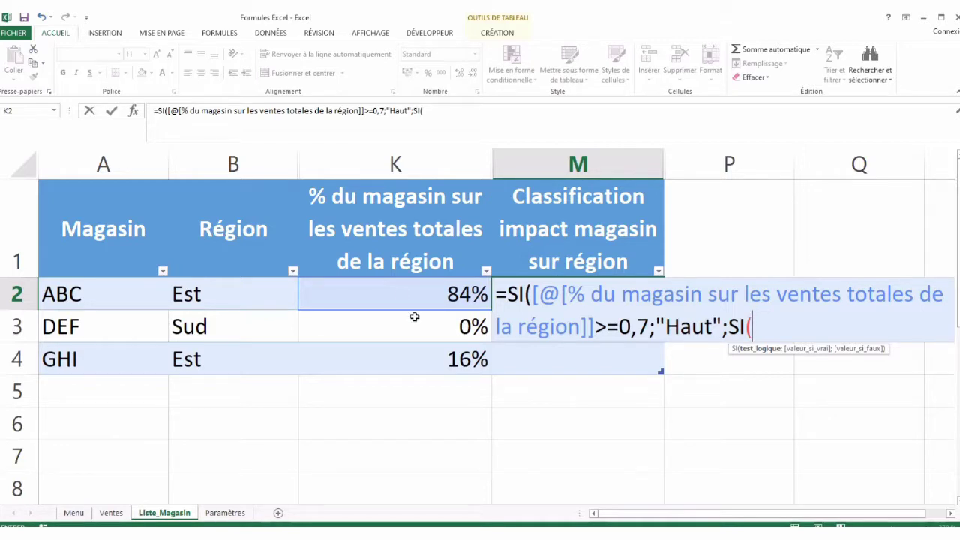
pyautogui.click(396, 290)
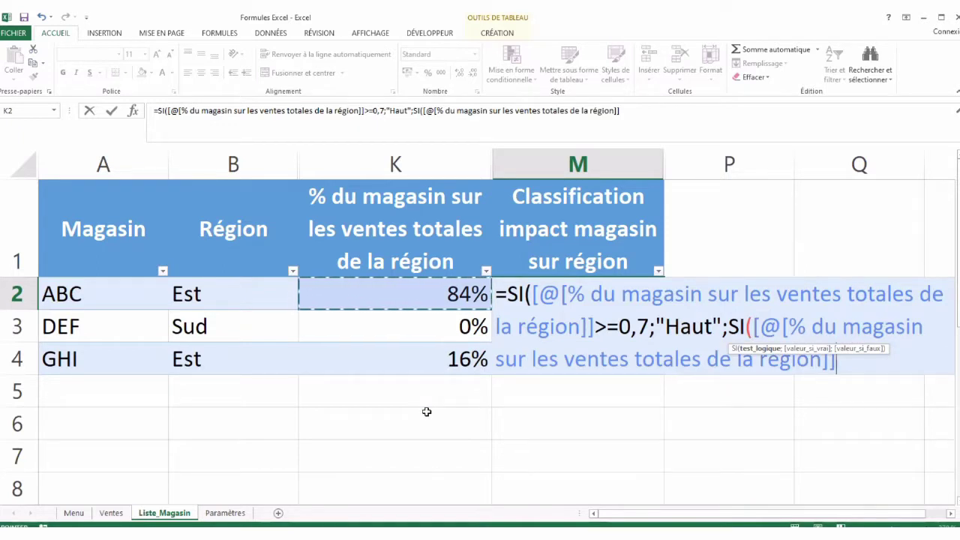
pyautogui.write('<')
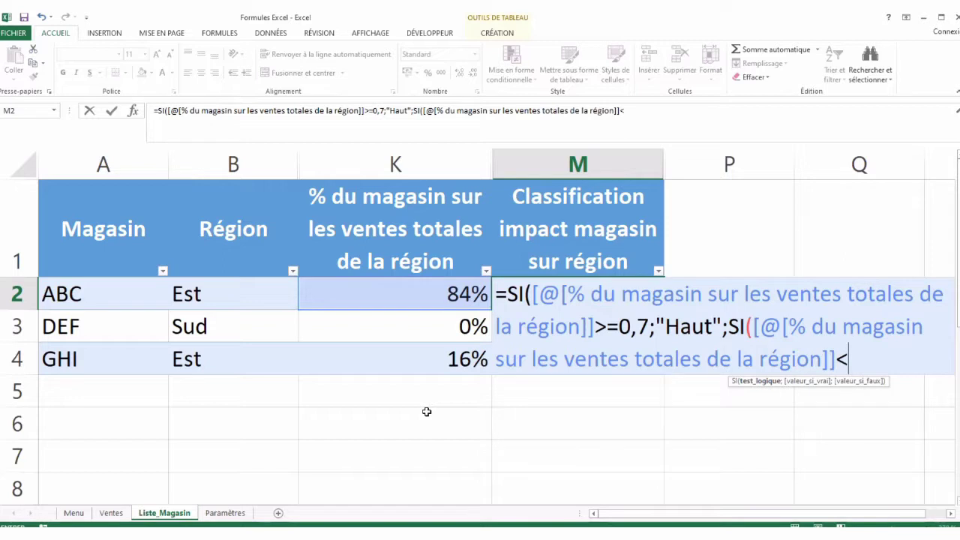
pyautogui.write('0,3;')
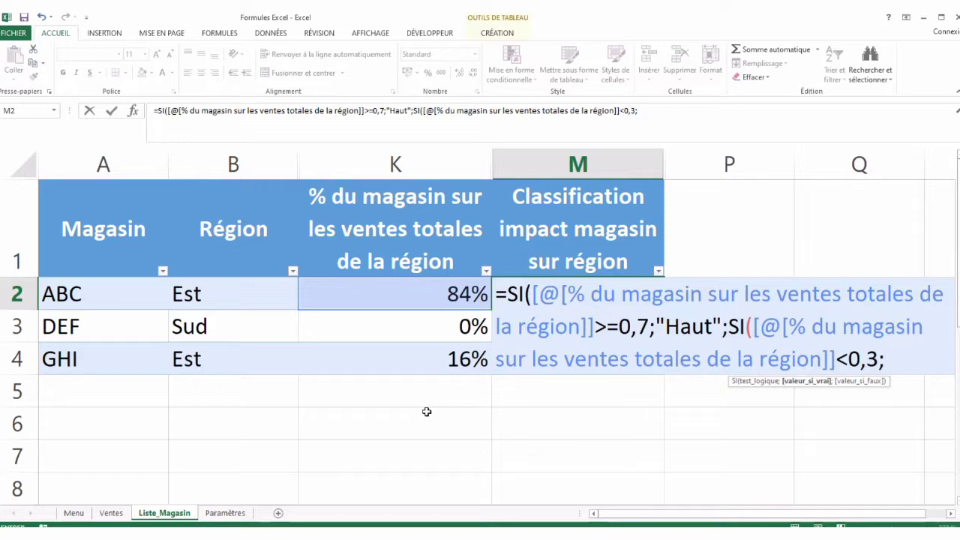
pyautogui.write('"Bas"')
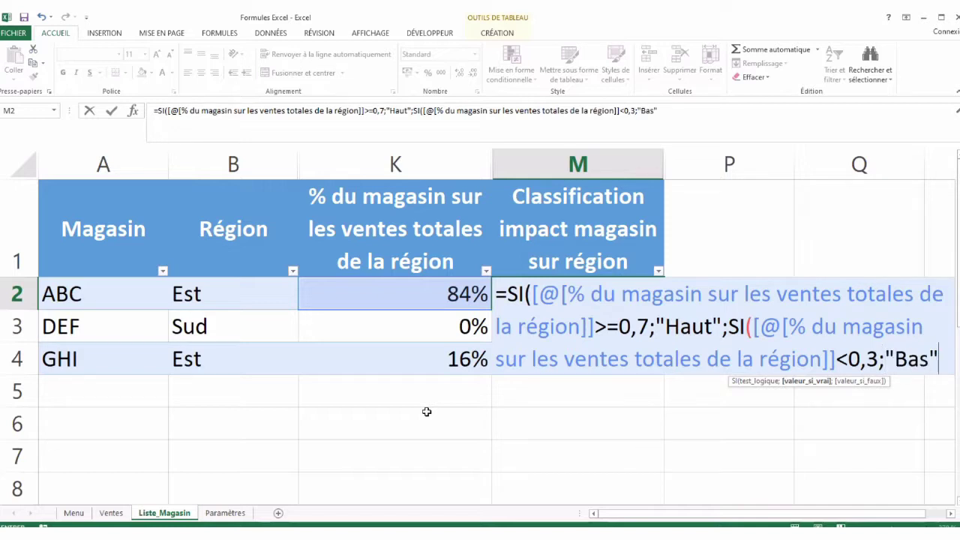
pyautogui.write(';')
pyautogui.write('"Moye')
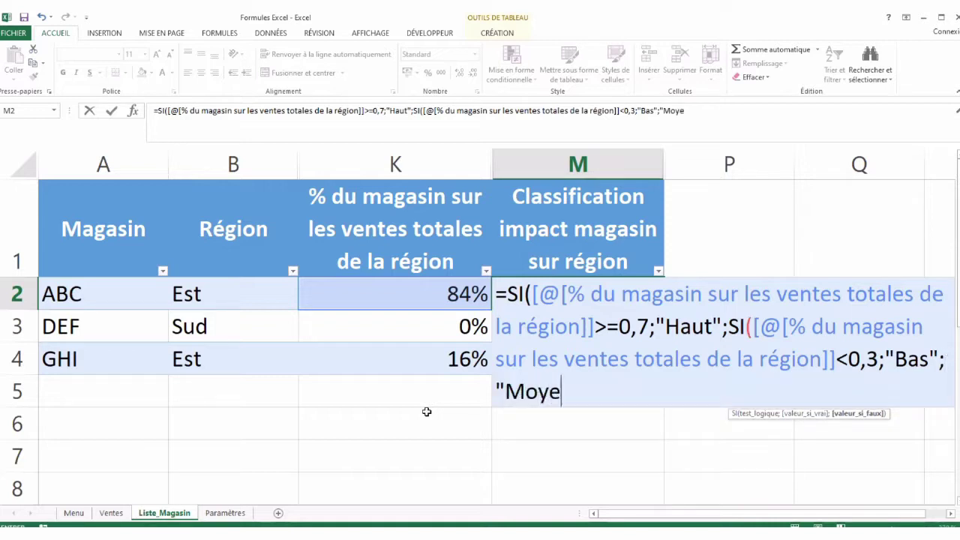
pyautogui.write('n")')
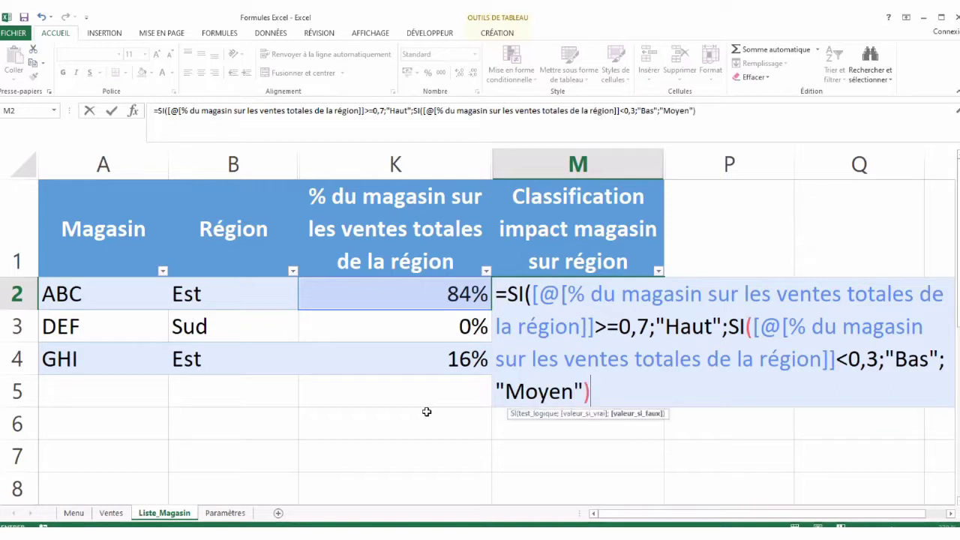
pyautogui.write(')')
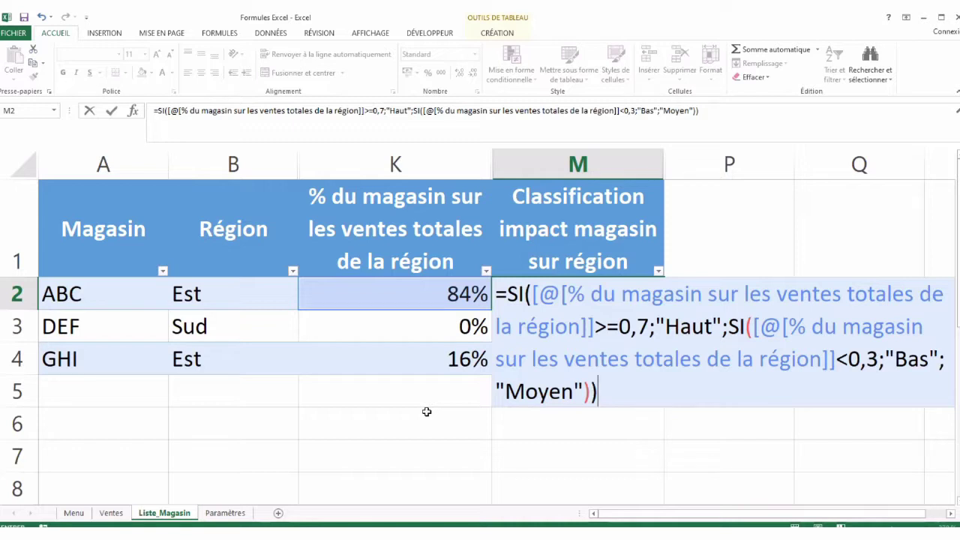
pyautogui.press('Return')
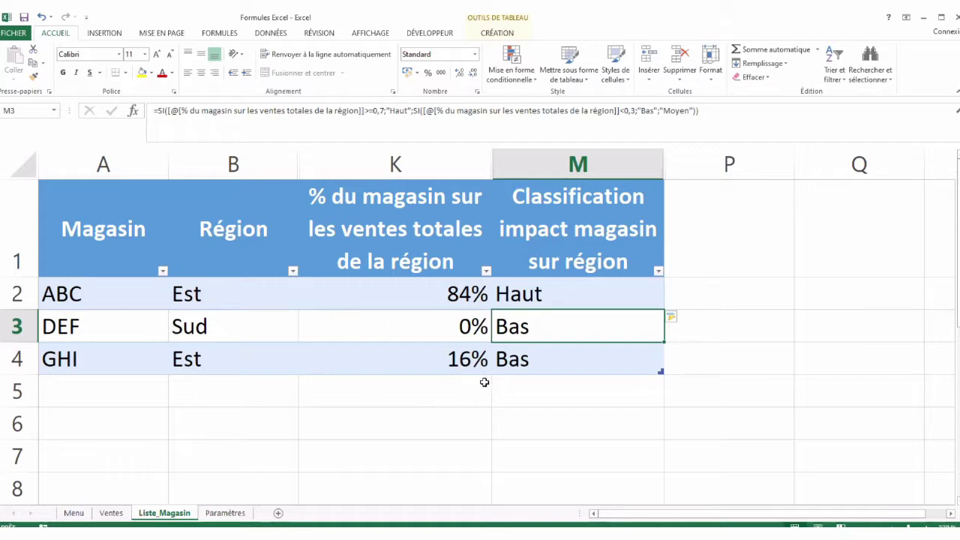
pyautogui.press('Up')
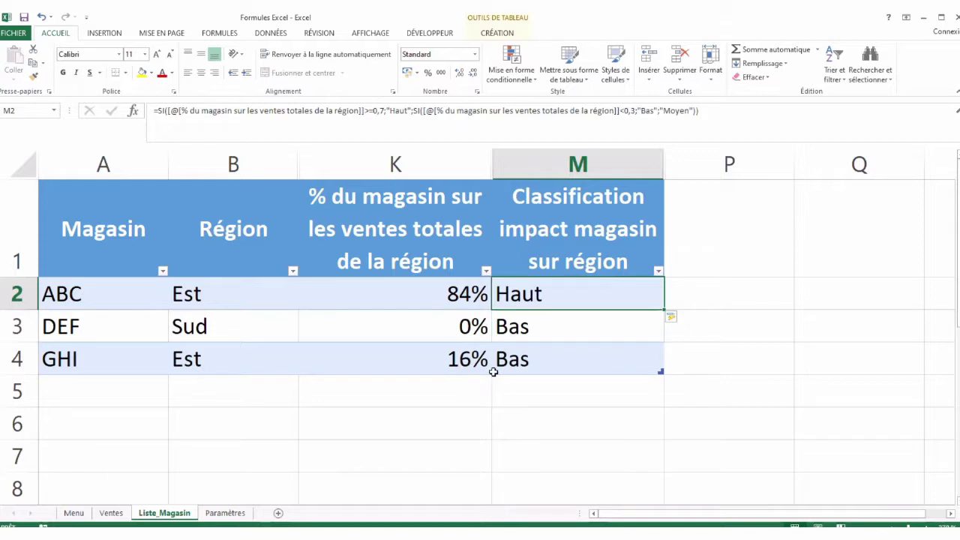
# Begin an SI formula in M6, below the table, with the test K2>=0,7 returning "Haut" if true.
pyautogui.click(544, 411)
pyautogui.write('=')
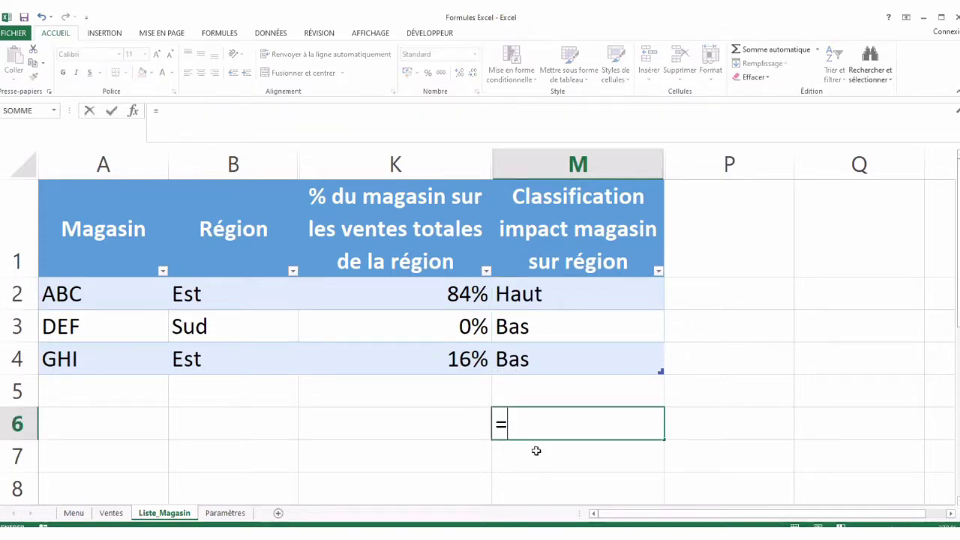
pyautogui.write('SI(')
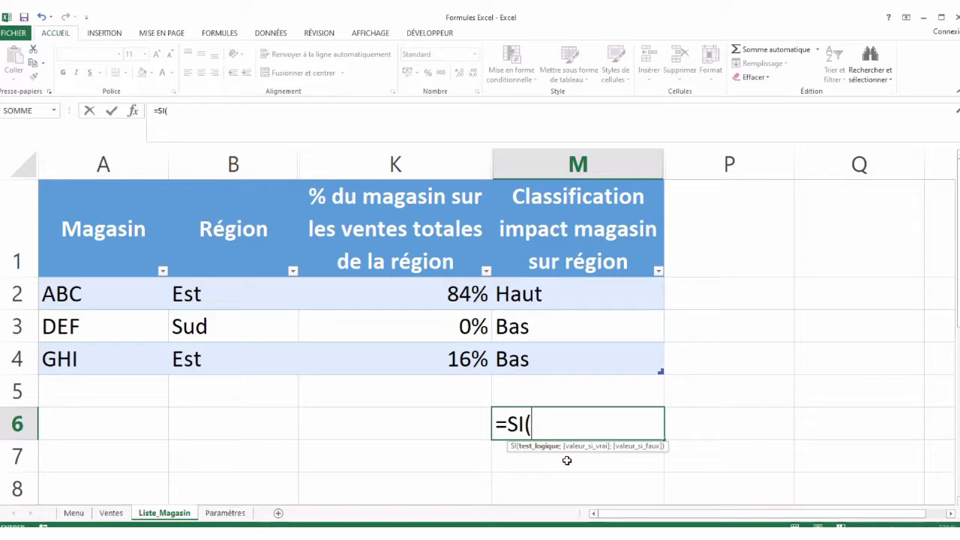
pyautogui.write('K2>=0,7')
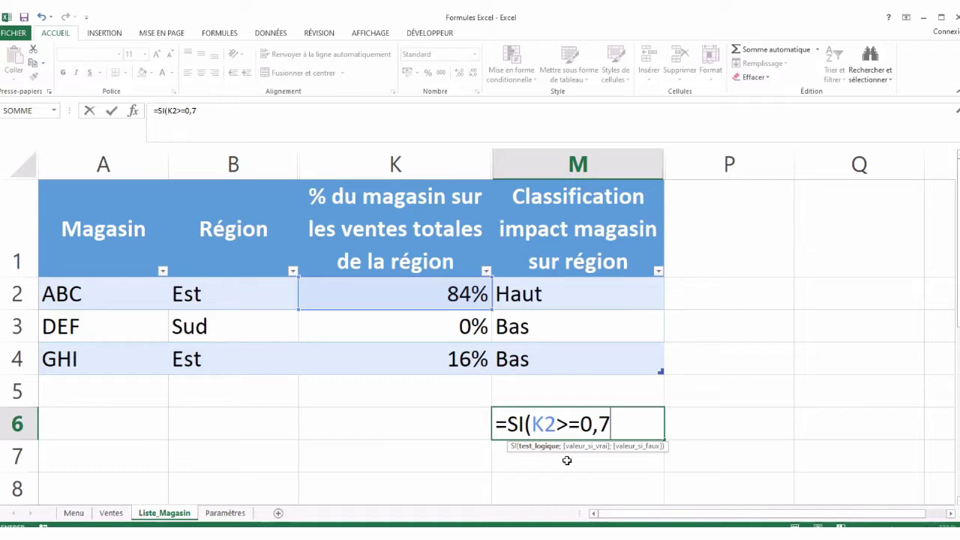
pyautogui.write(';"Haut";')
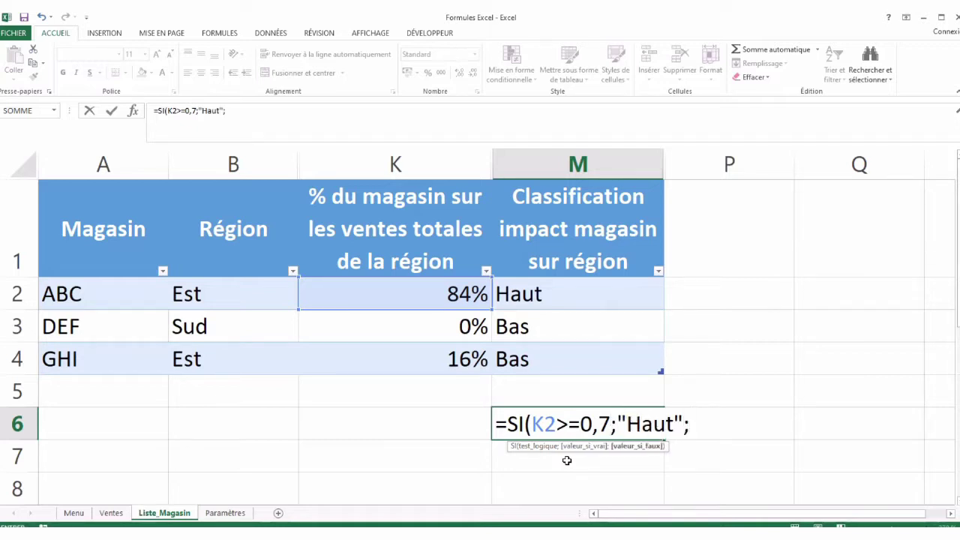
# Complete the M6 formula with a nested SI that returns "Bas" when K2<0,3 and "Moyen" otherwise.
pyautogui.write('SI(')
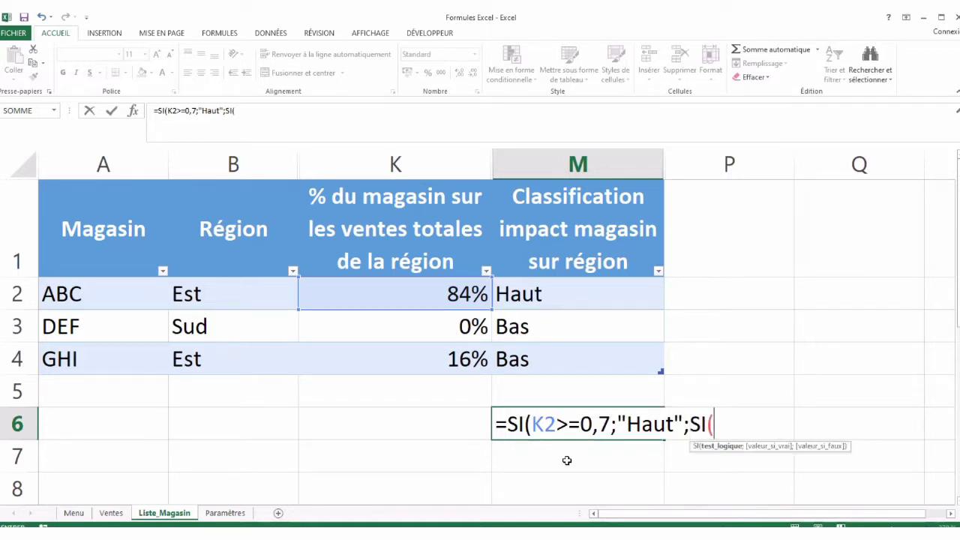
pyautogui.write('K2<0,3')
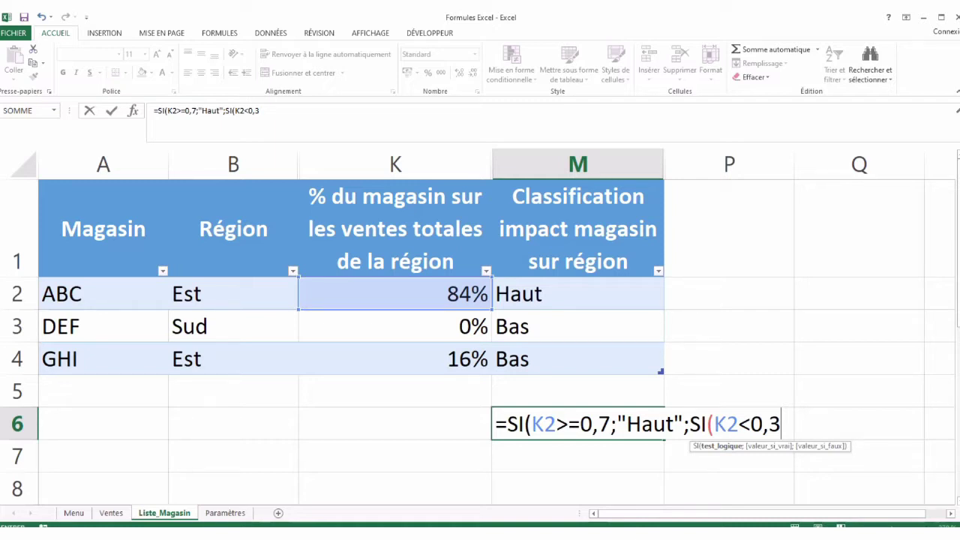
pyautogui.write(';')
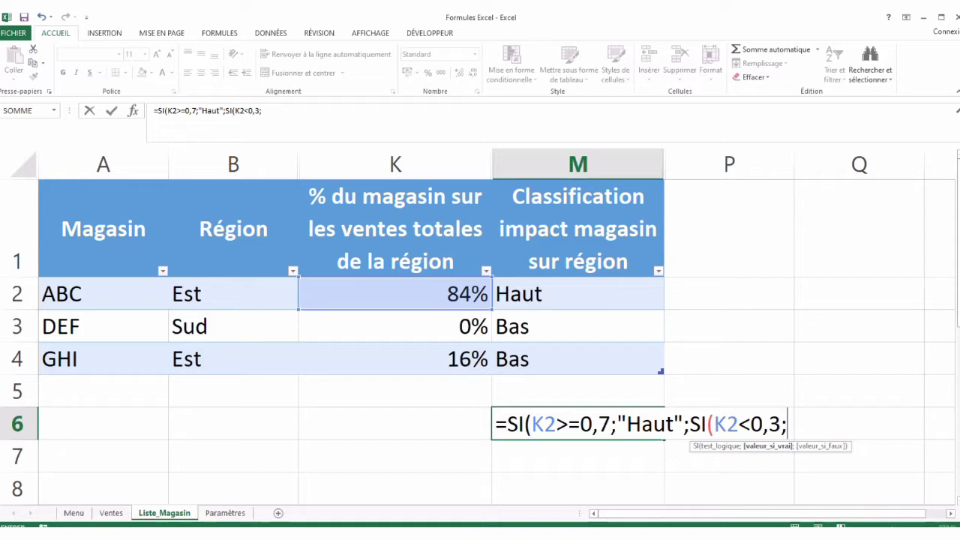
pyautogui.write('"Bas";"m')
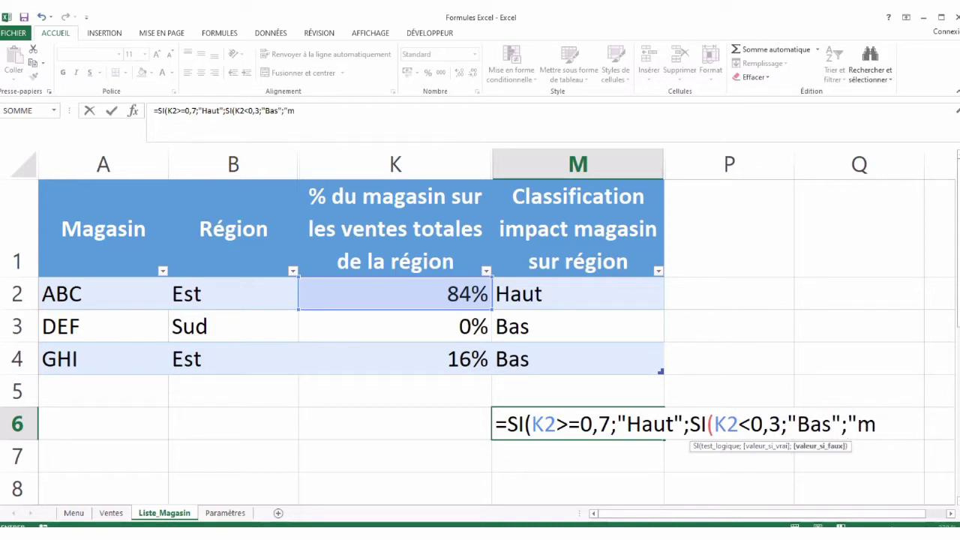
pyautogui.press('BackSpace')
pyautogui.write('Moyen"))')
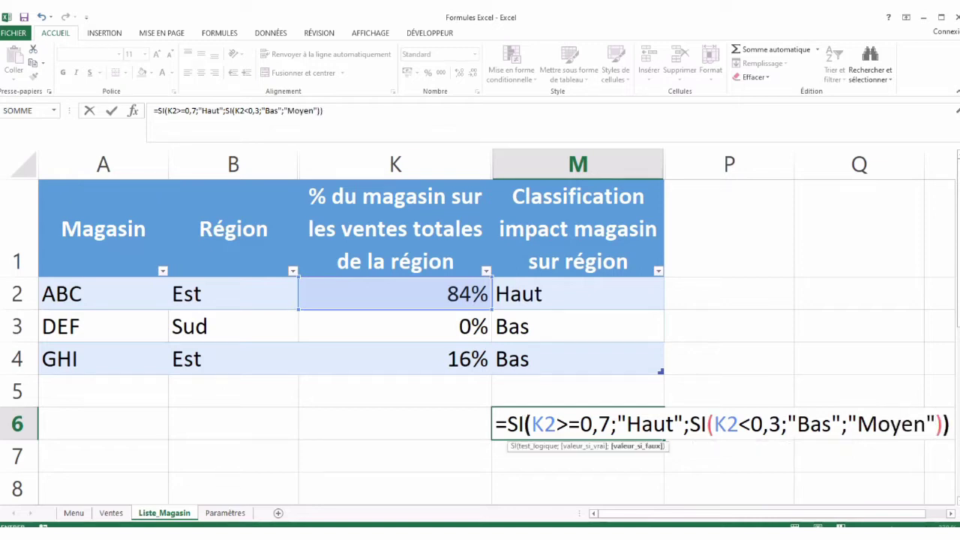
pyautogui.press('Return')
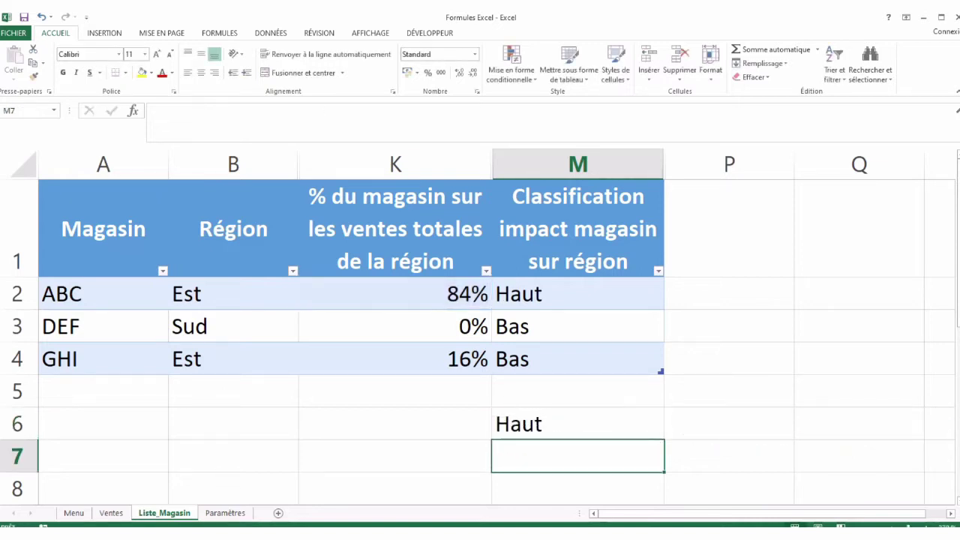